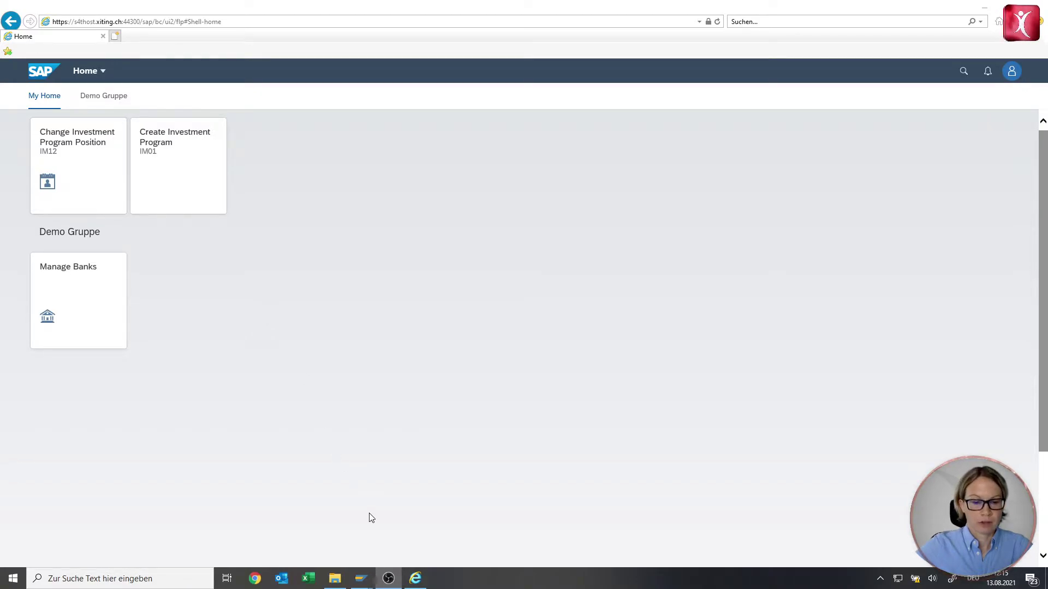
# Step: Switch to the Launchpad Content Manager and examine the Launch App Support Tool target mapping and its Z_FIORI_EVERYBODY catalog
pyautogui.moveTo(355, 582)
pyautogui.click(384, 503)
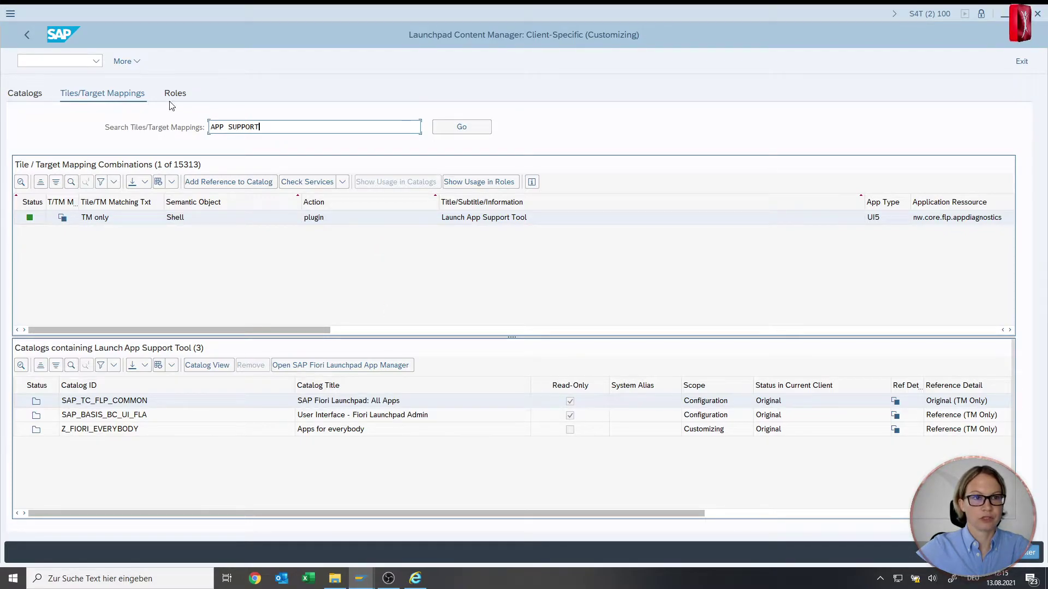
pyautogui.moveTo(266, 124); pyautogui.dragTo(181, 127)
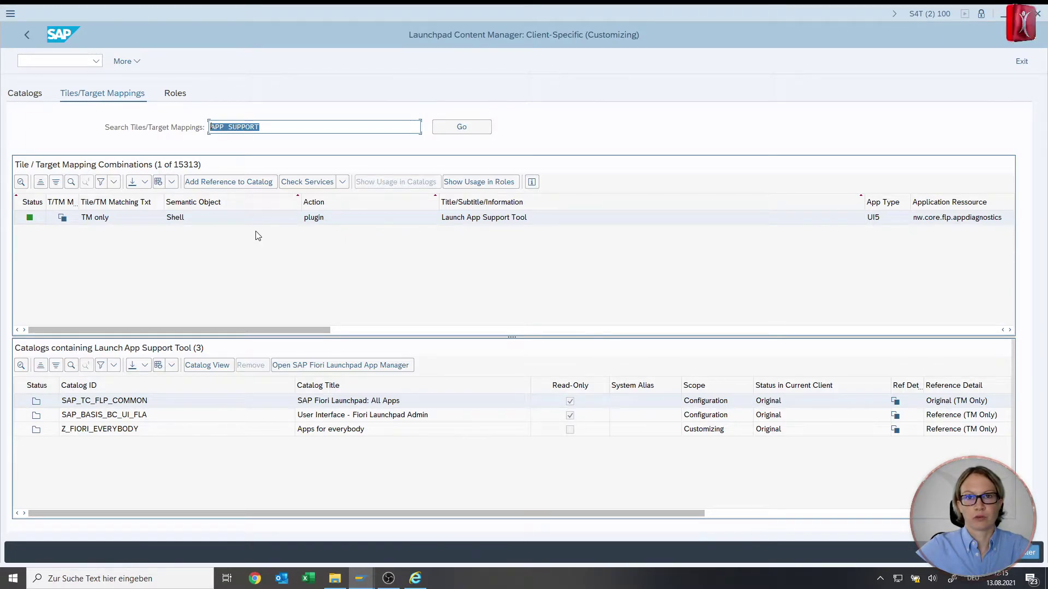
pyautogui.click(148, 431)
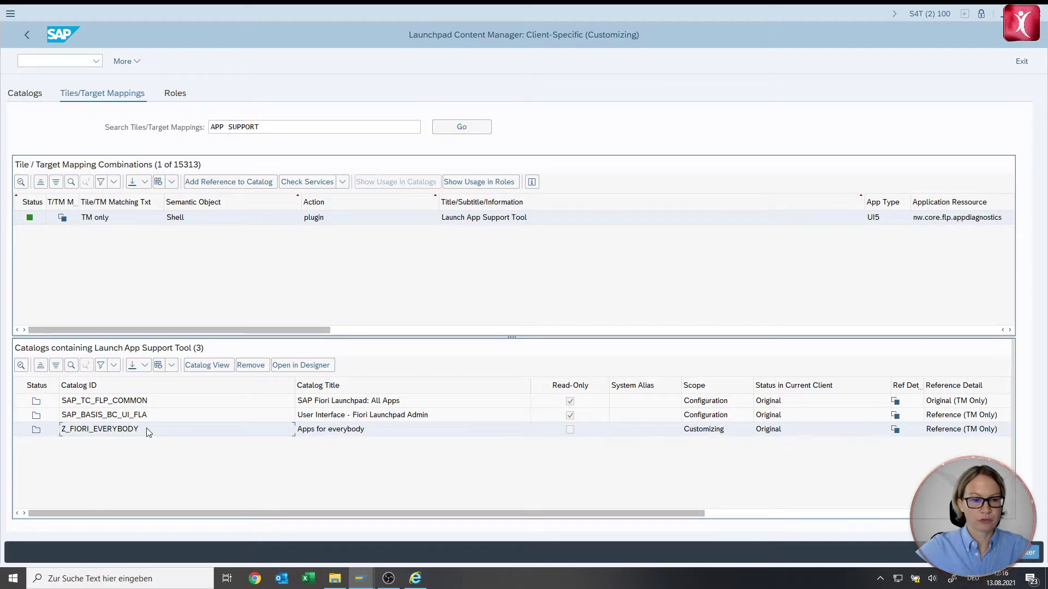
pyautogui.moveTo(362, 585)
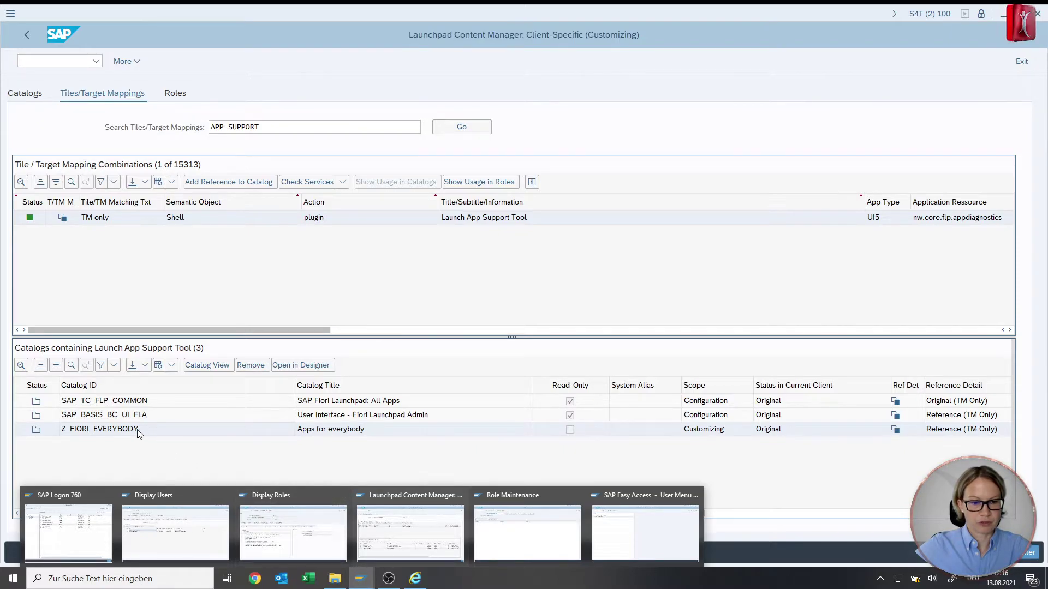
pyautogui.moveTo(273, 540)
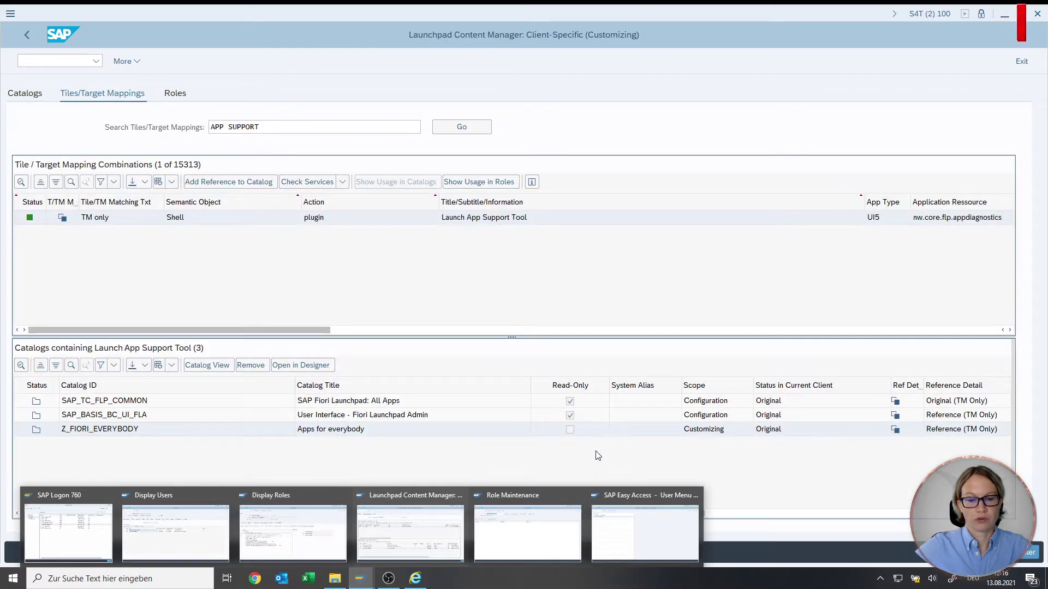
# Step: Switch to the Fiori launchpad in Internet Explorer and start creating a bank in the Manage Banks app
pyautogui.click(415, 578)
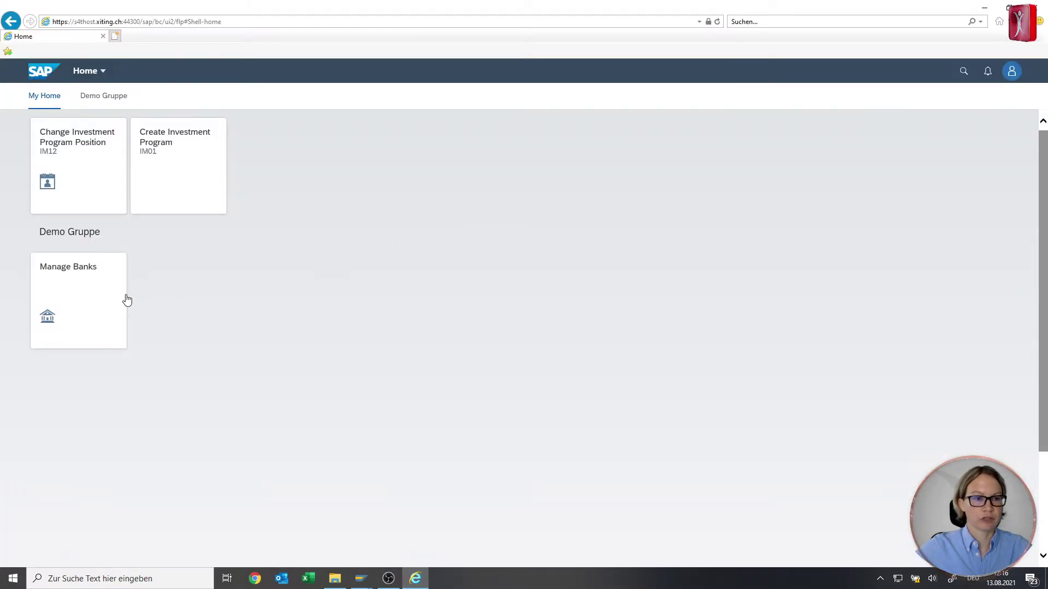
pyautogui.click(110, 296)
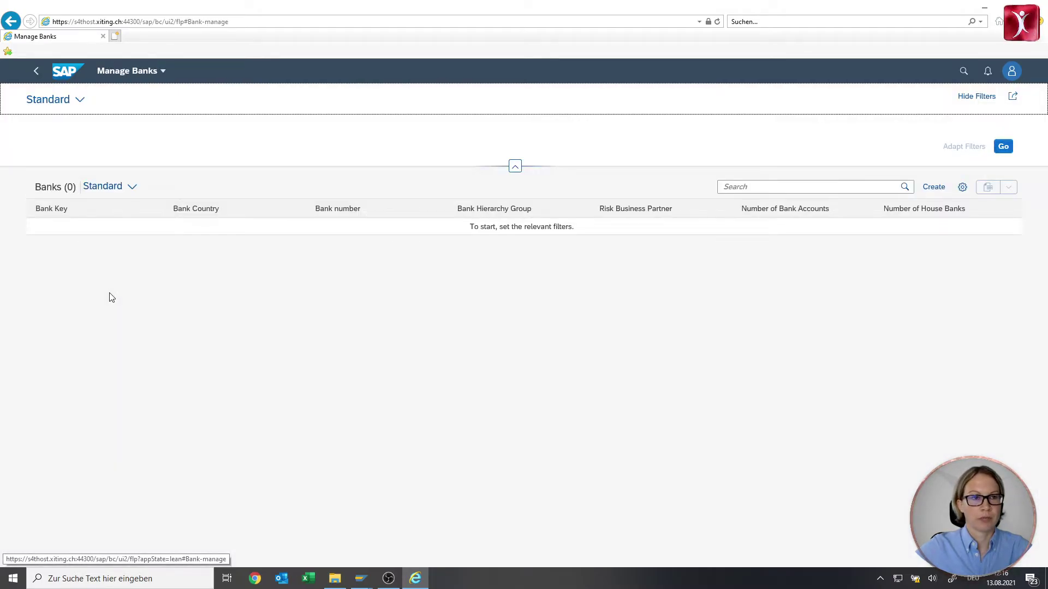
pyautogui.click(934, 219)
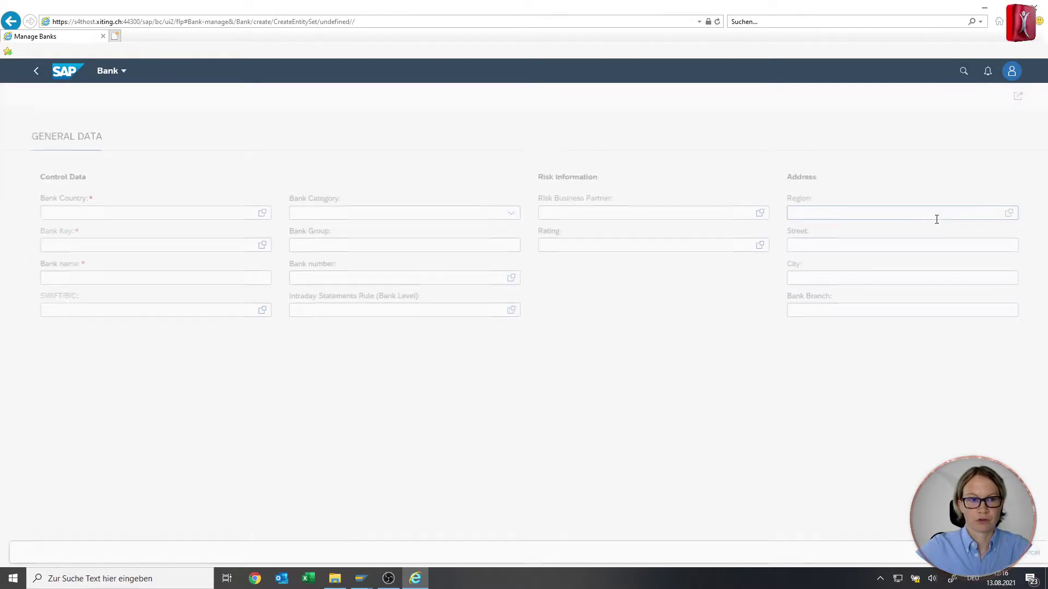
# Step: Set the new bank's country to AD (Andorra) from the list of countries
pyautogui.click(135, 213)
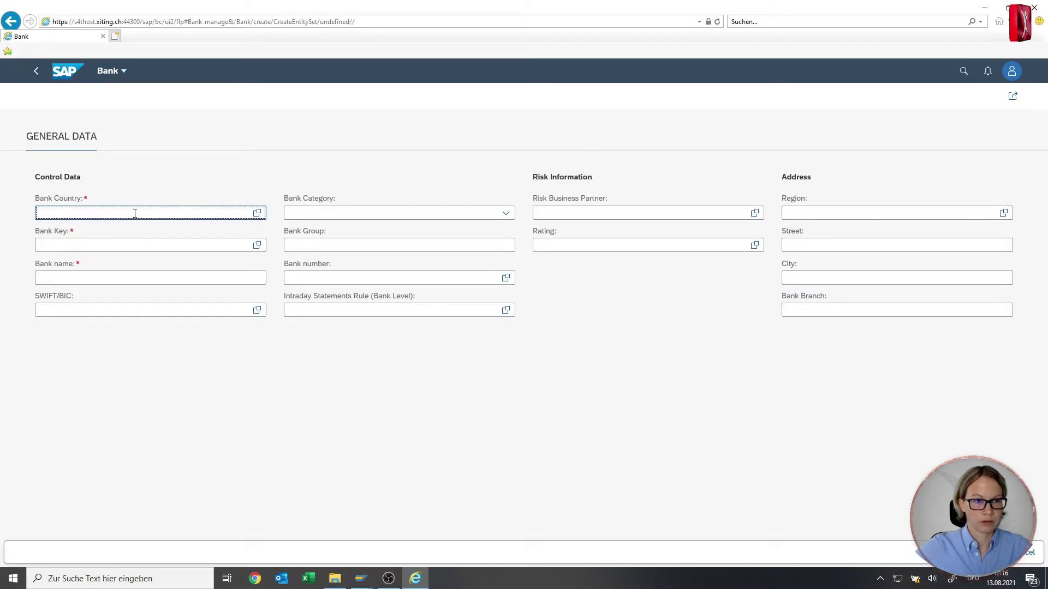
pyautogui.write('00')
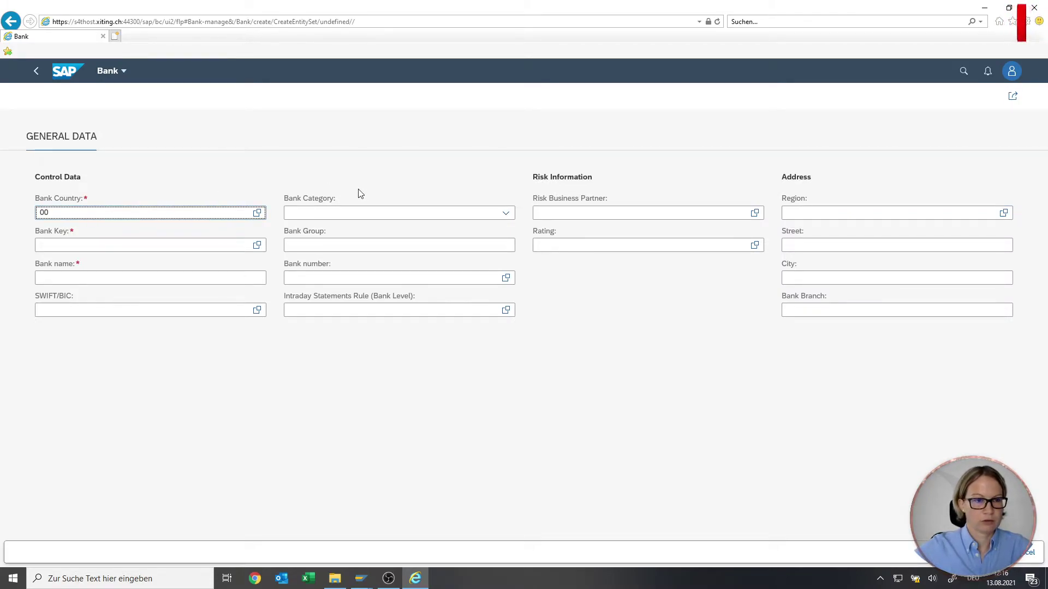
pyautogui.click(259, 214)
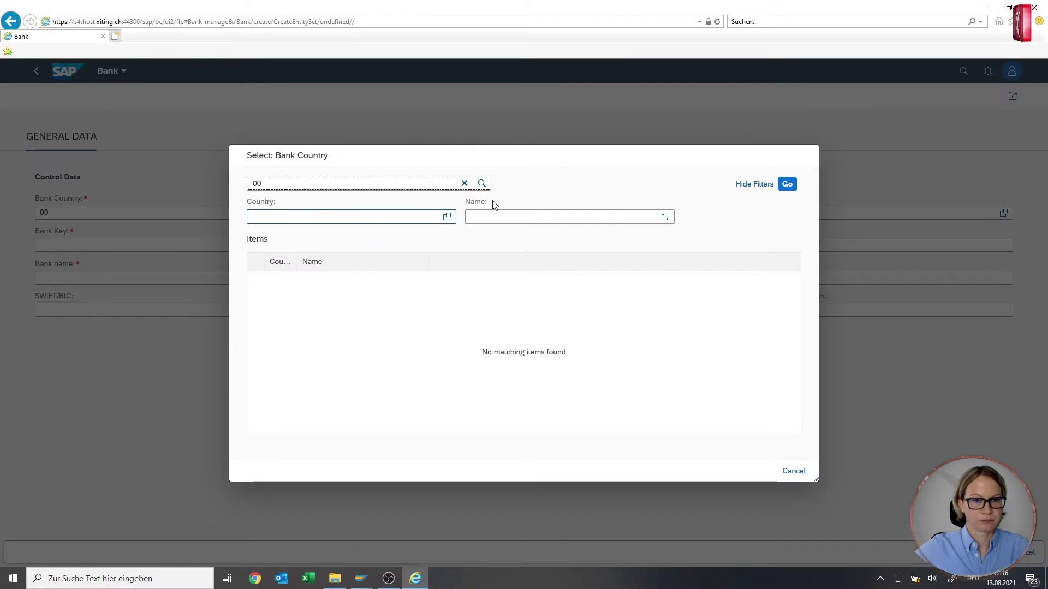
pyautogui.doubleClick(409, 184)
pyautogui.press('BackSpace')
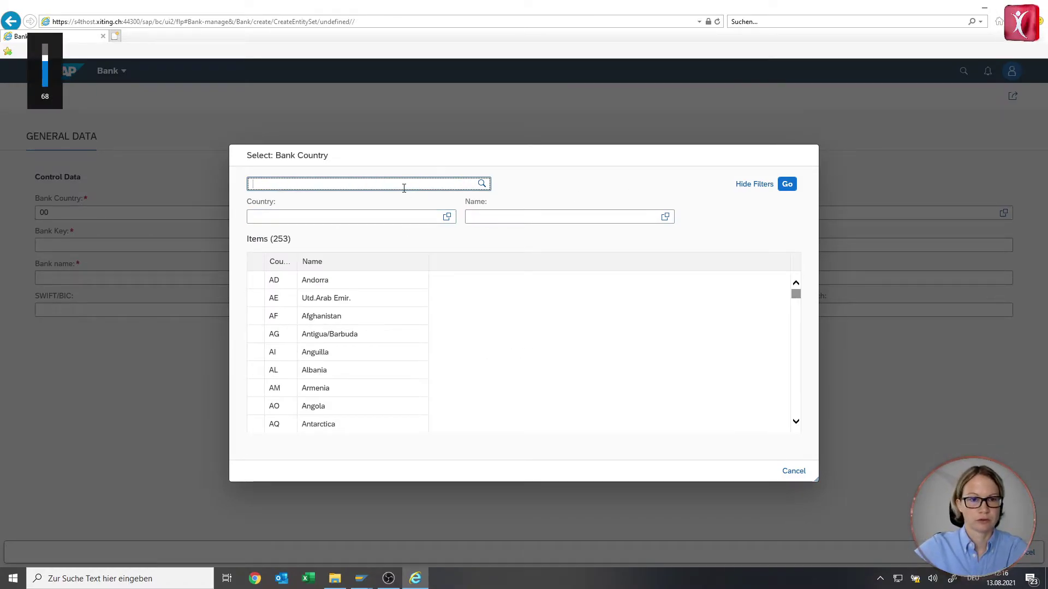
pyautogui.click(382, 280)
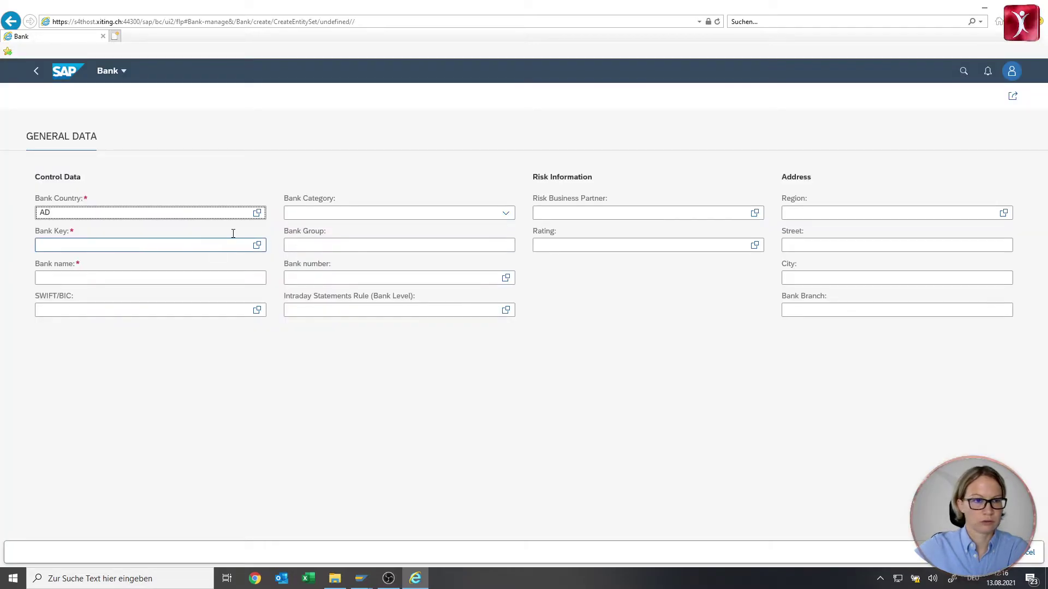
# Step: Complete the new bank with bank key 00 and the name Demo Bank, and save it
pyautogui.click(251, 244)
pyautogui.click(256, 246)
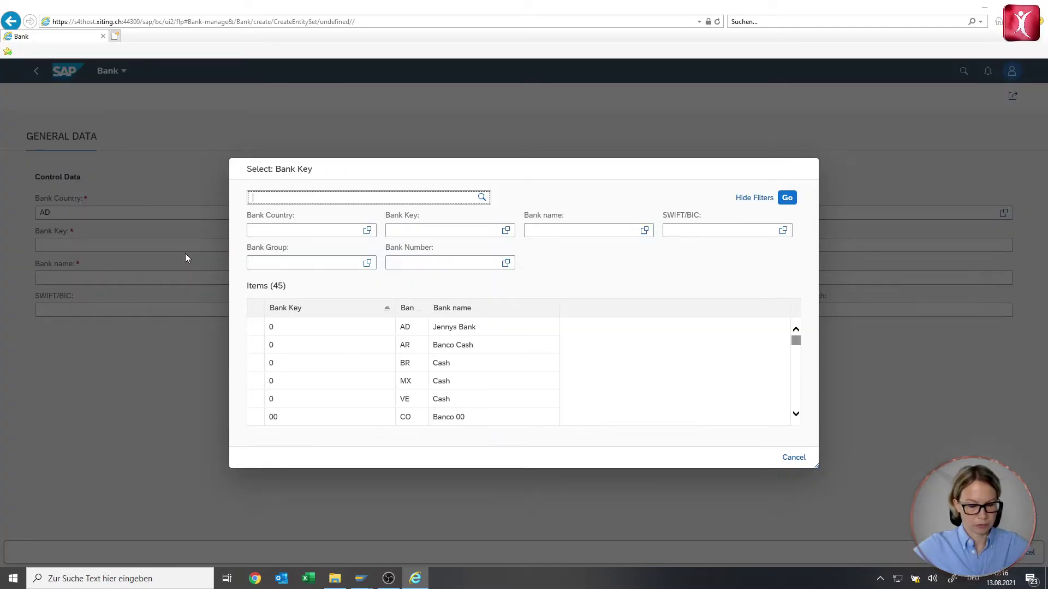
pyautogui.click(346, 417)
pyautogui.click(133, 281)
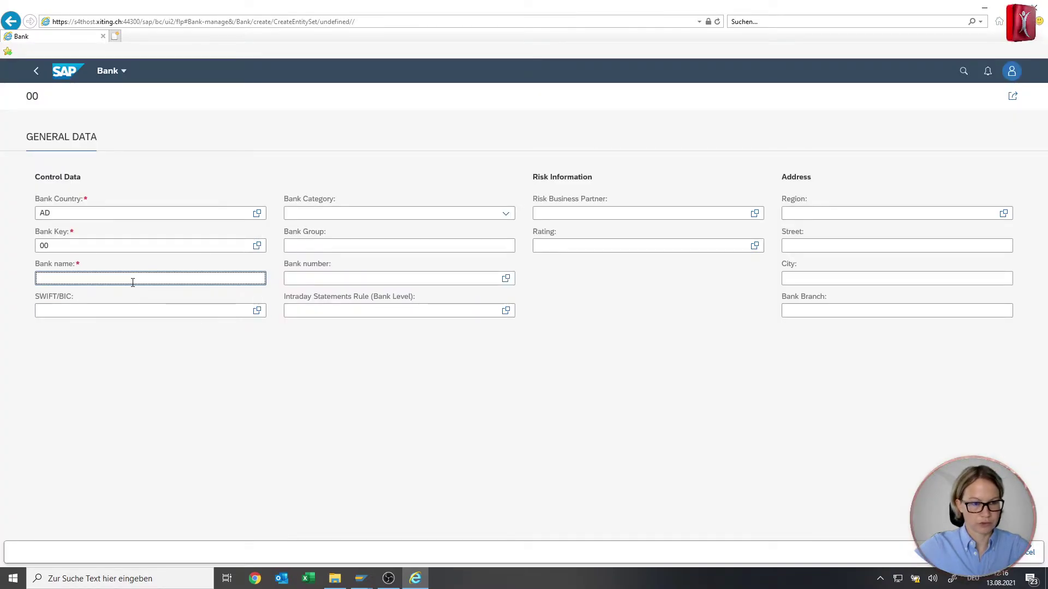
pyautogui.write('Demo Bank')
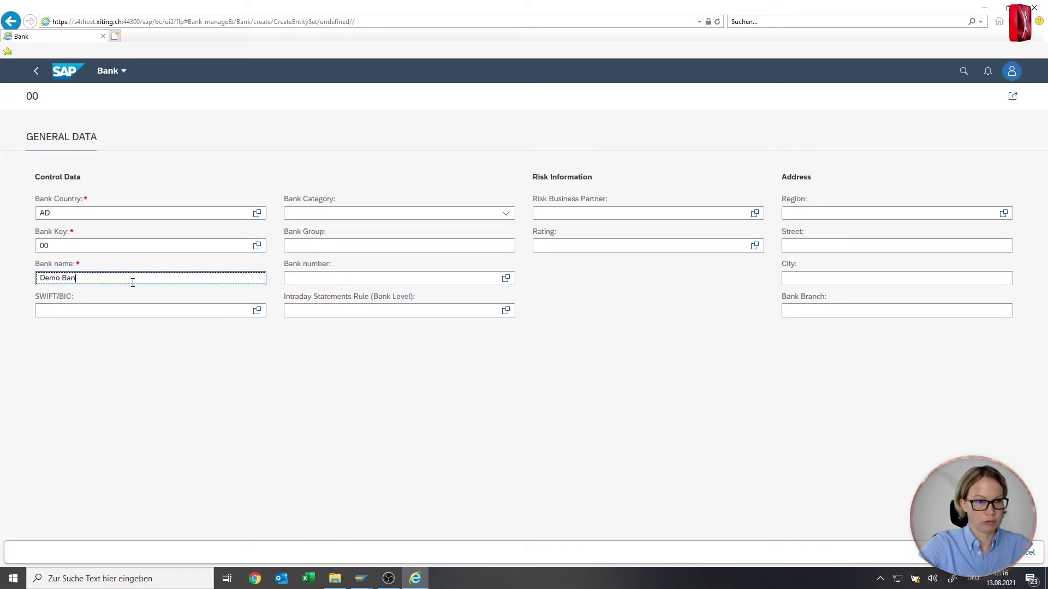
pyautogui.click(982, 552)
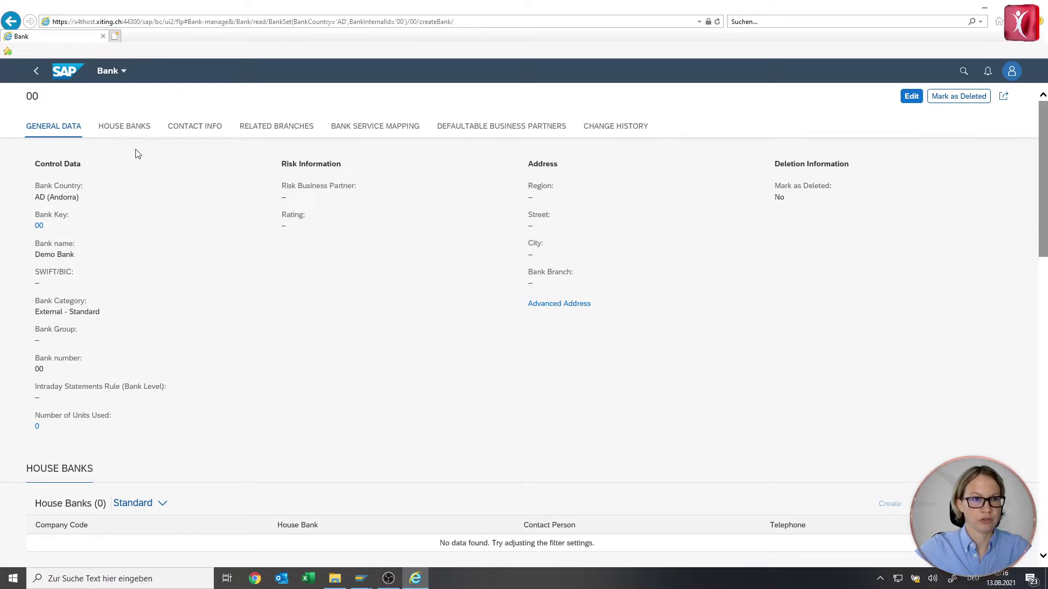
# Step: Edit the saved bank and try to create a house bank named Demo for company code 0001
pyautogui.click(911, 96)
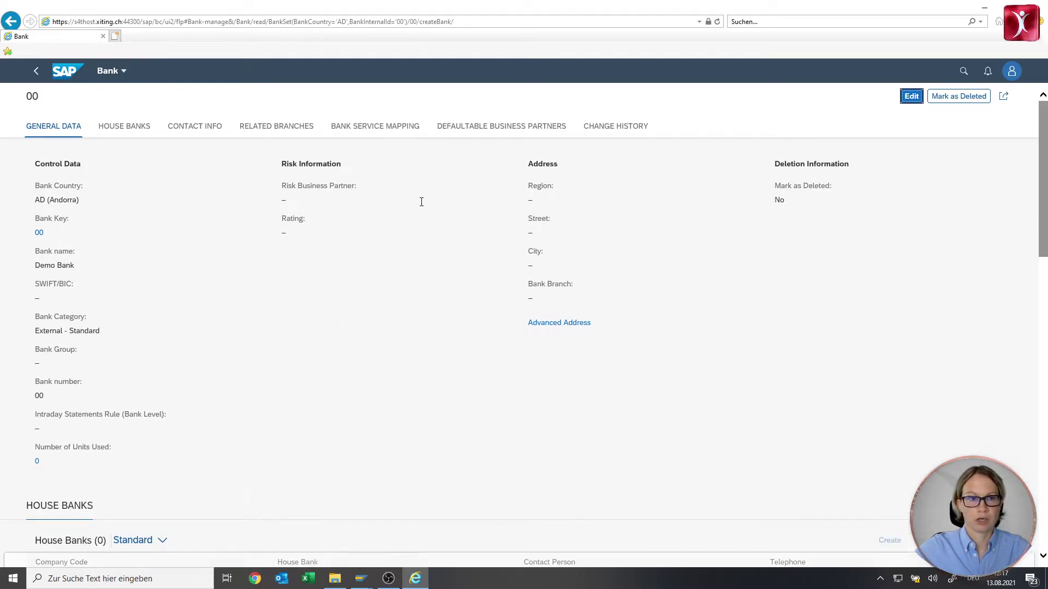
pyautogui.click(125, 129)
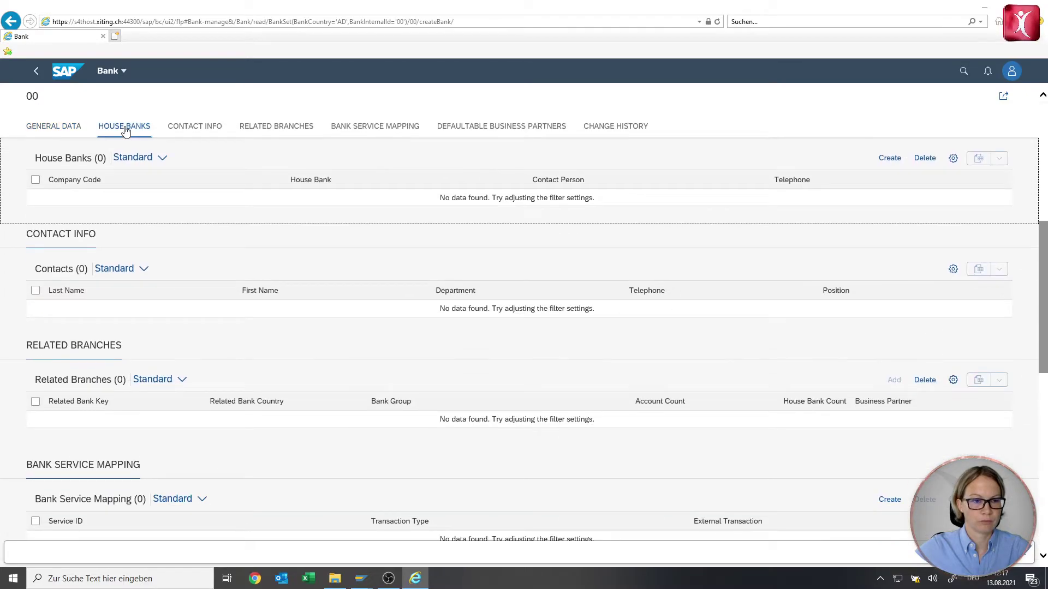
pyautogui.click(888, 162)
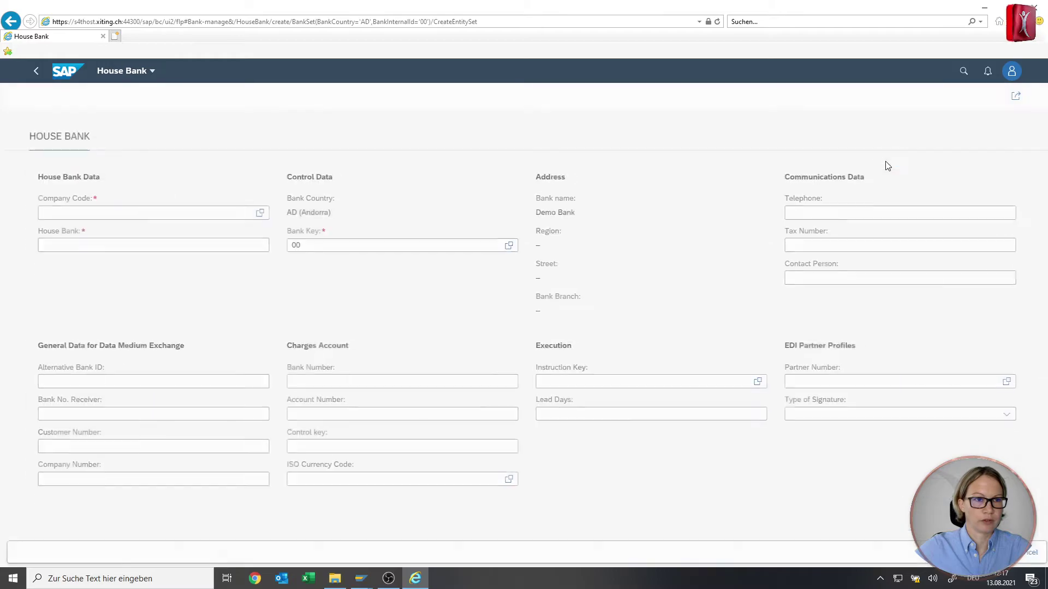
pyautogui.click(73, 214)
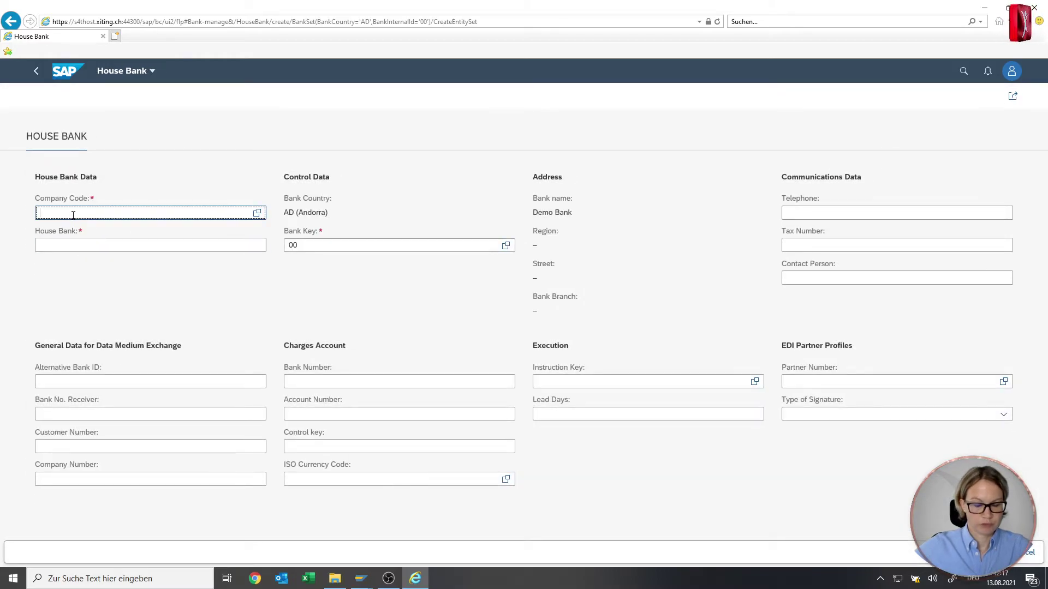
pyautogui.write('001')
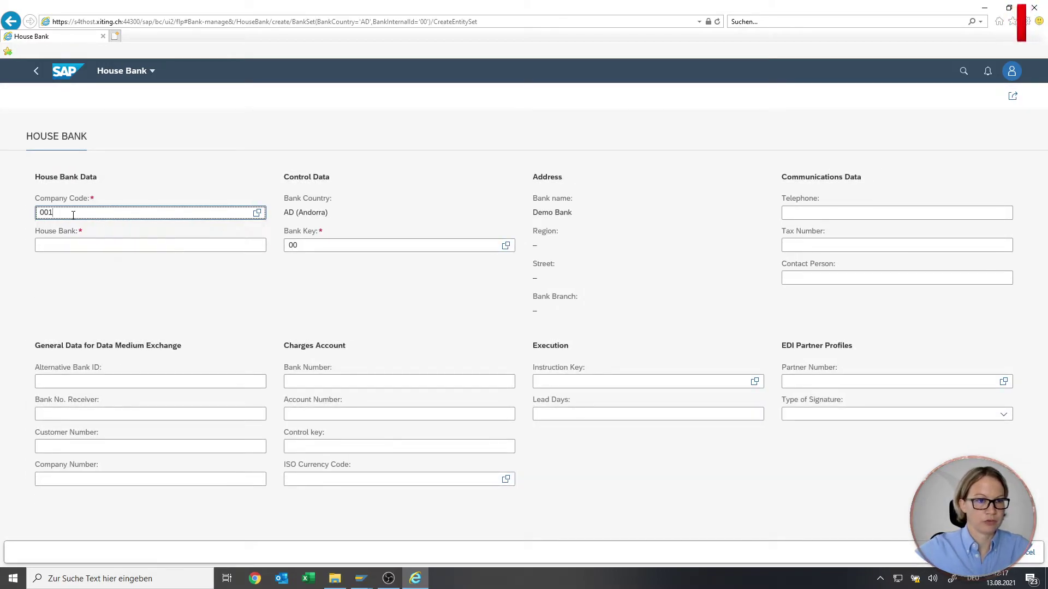
pyautogui.click(86, 254)
pyautogui.click(86, 243)
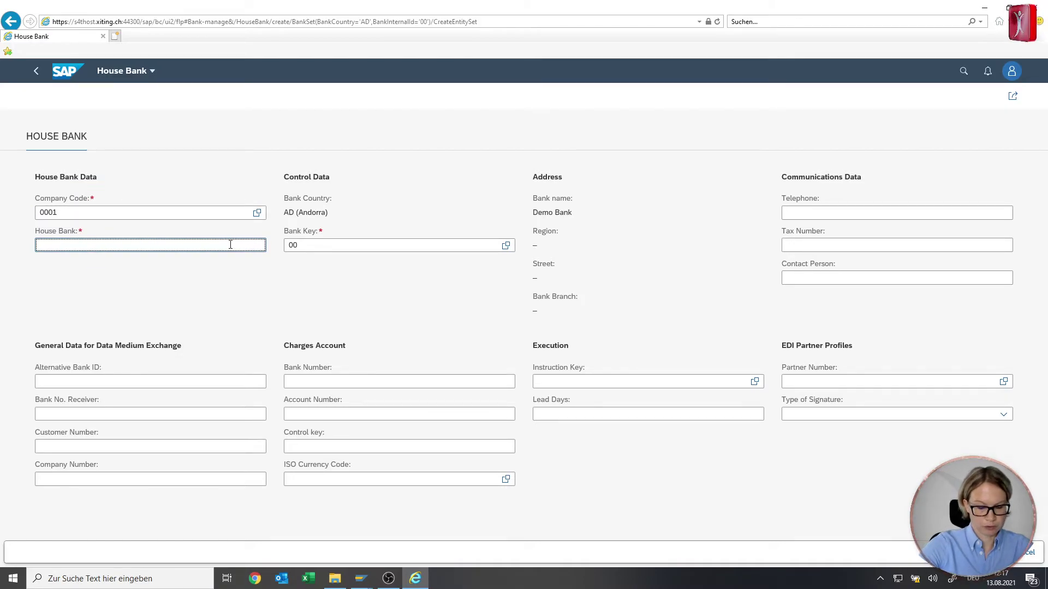
pyautogui.write('Demo')
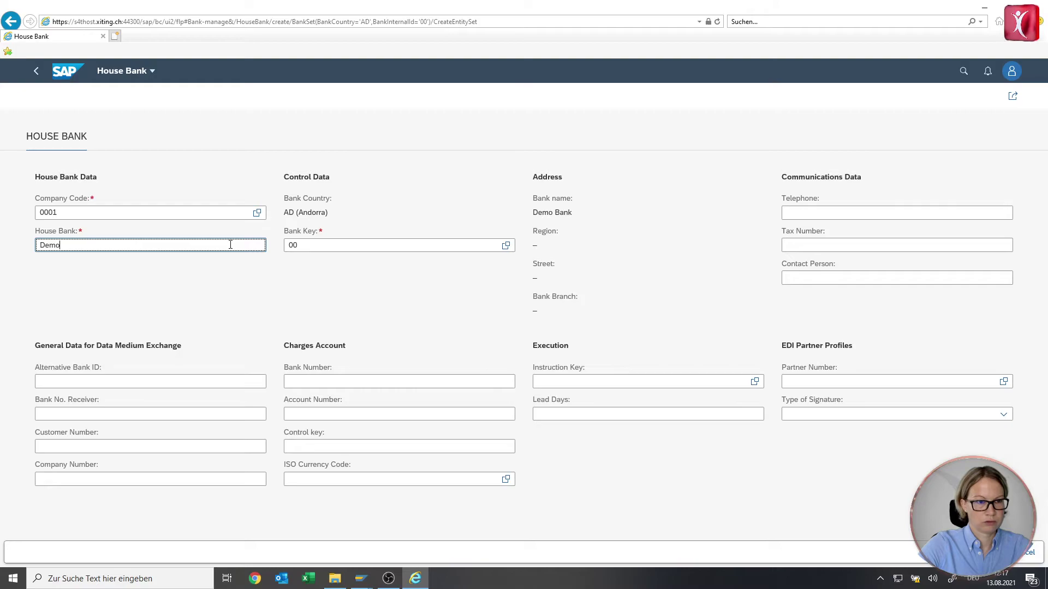
pyautogui.press('Return')
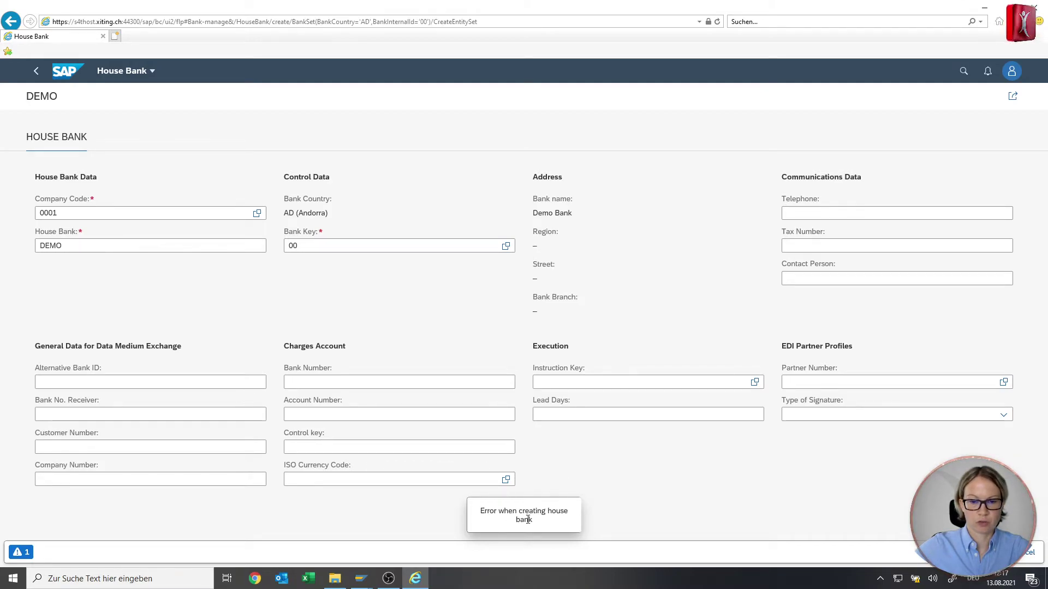
# Step: Read the details of the house bank creation error and close the message
pyautogui.click(21, 552)
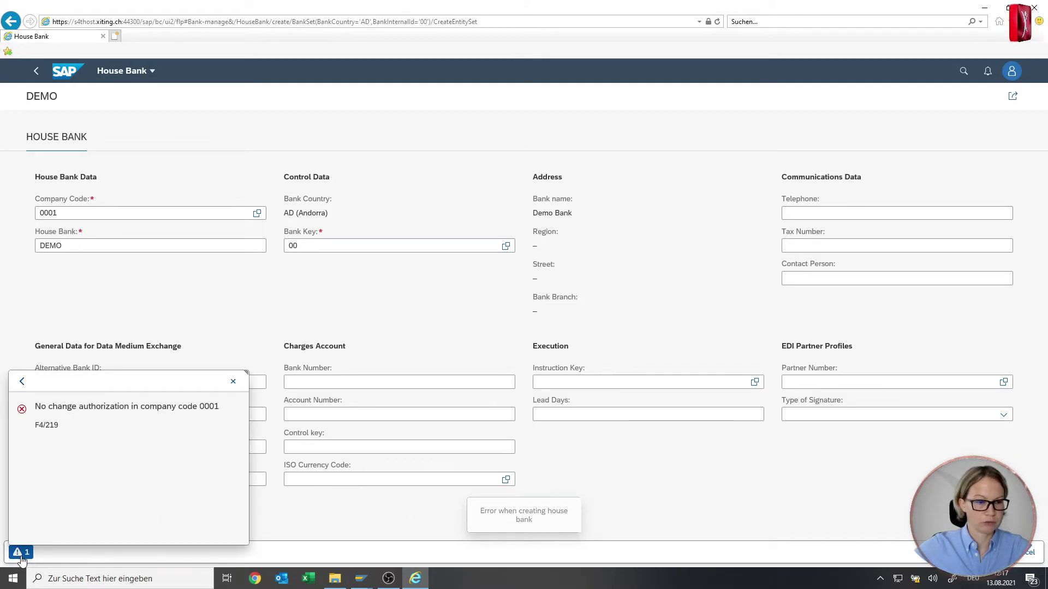
pyautogui.moveTo(60, 425); pyautogui.dragTo(25, 421)
pyautogui.click(85, 415)
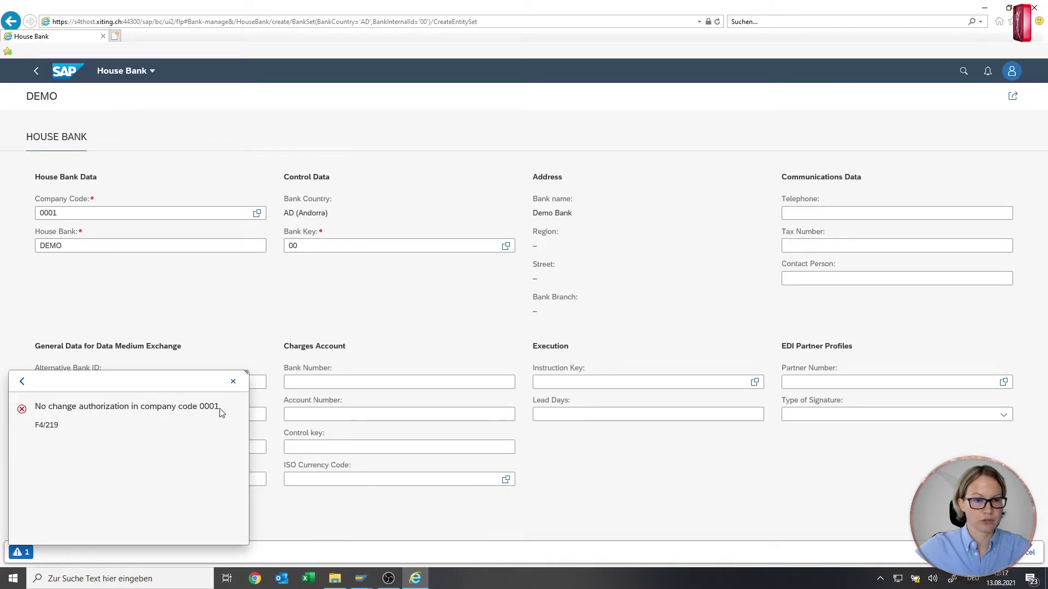
pyautogui.click(233, 382)
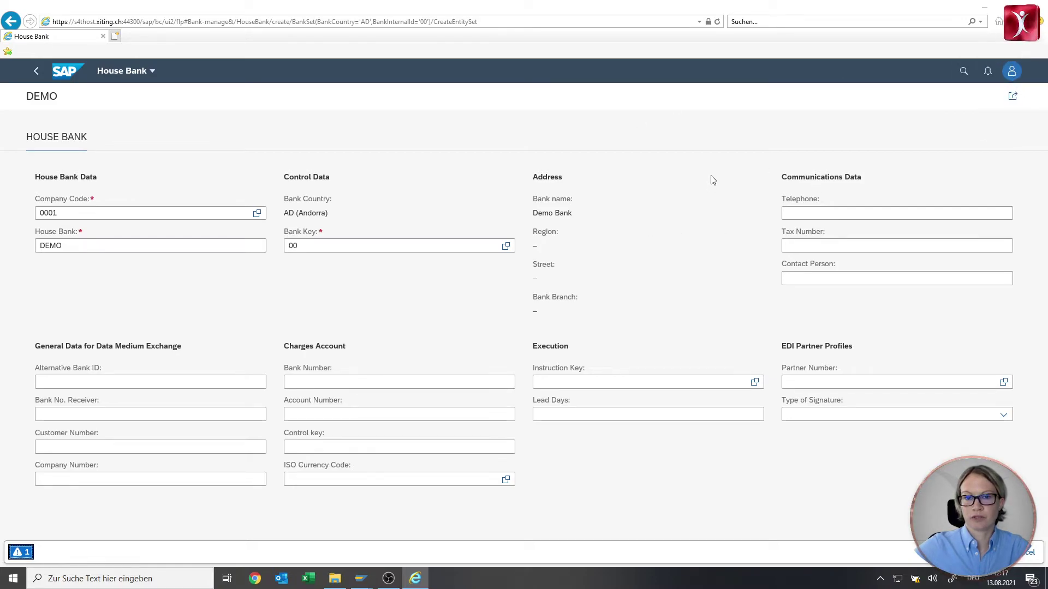
# Step: Download the Manage Banks error log through App Support, save the file and open it in Excel
pyautogui.click(1013, 73)
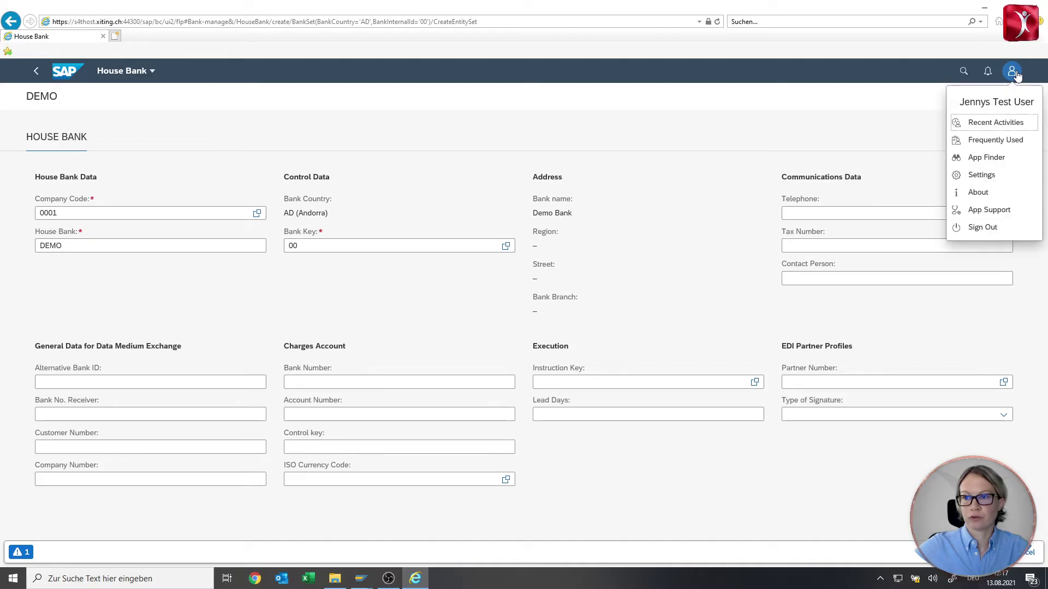
pyautogui.click(977, 215)
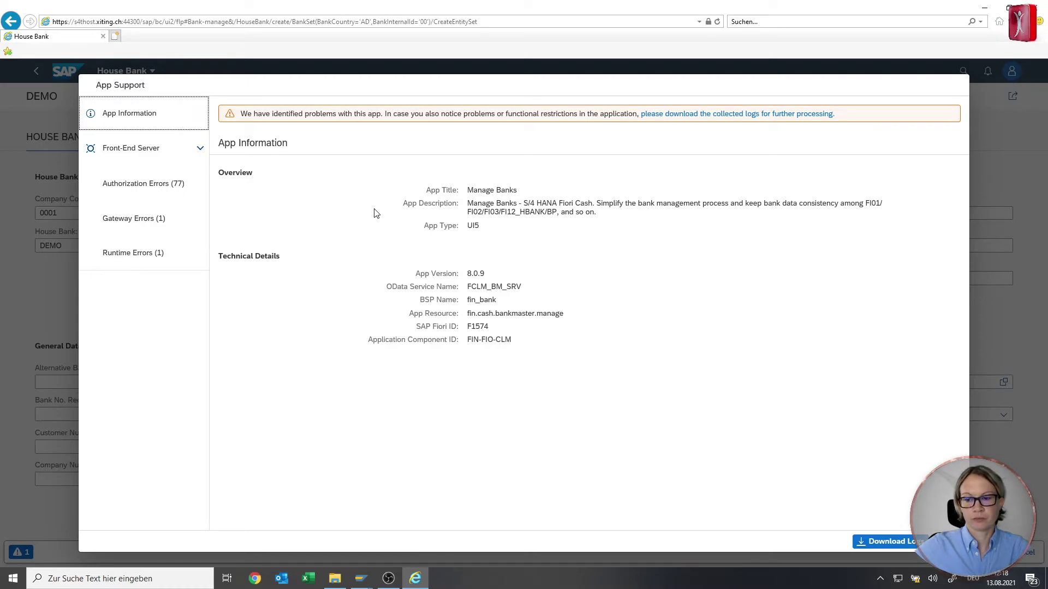
pyautogui.click(877, 543)
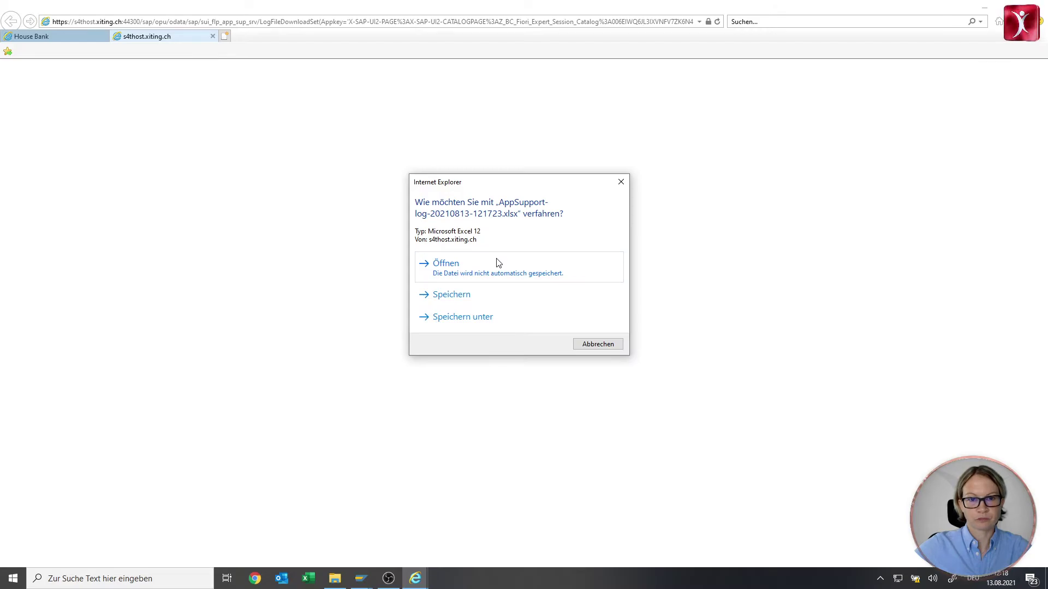
pyautogui.click(477, 296)
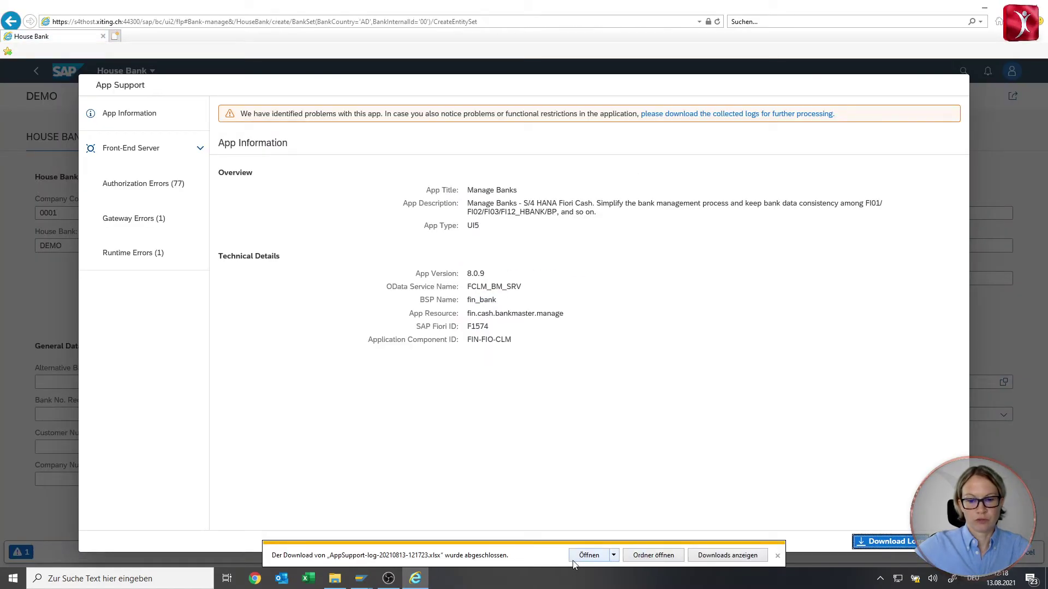
pyautogui.click(588, 556)
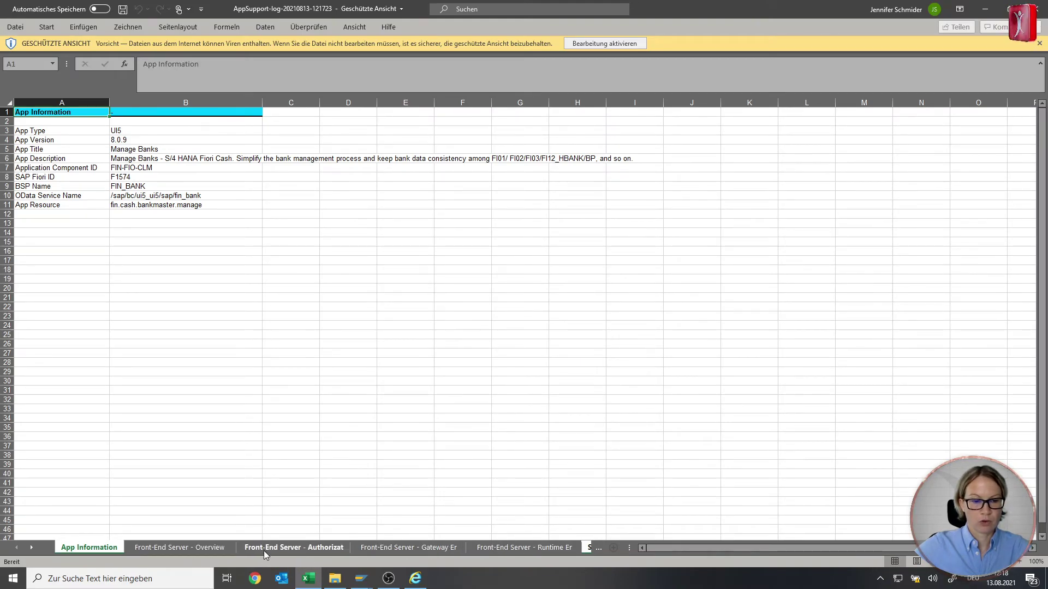
# Step: Examine the front-end server authorization errors in the log, especially the F_BNKA_BUK entry for BUKRS 0001, and the overview sheet
pyautogui.click(295, 548)
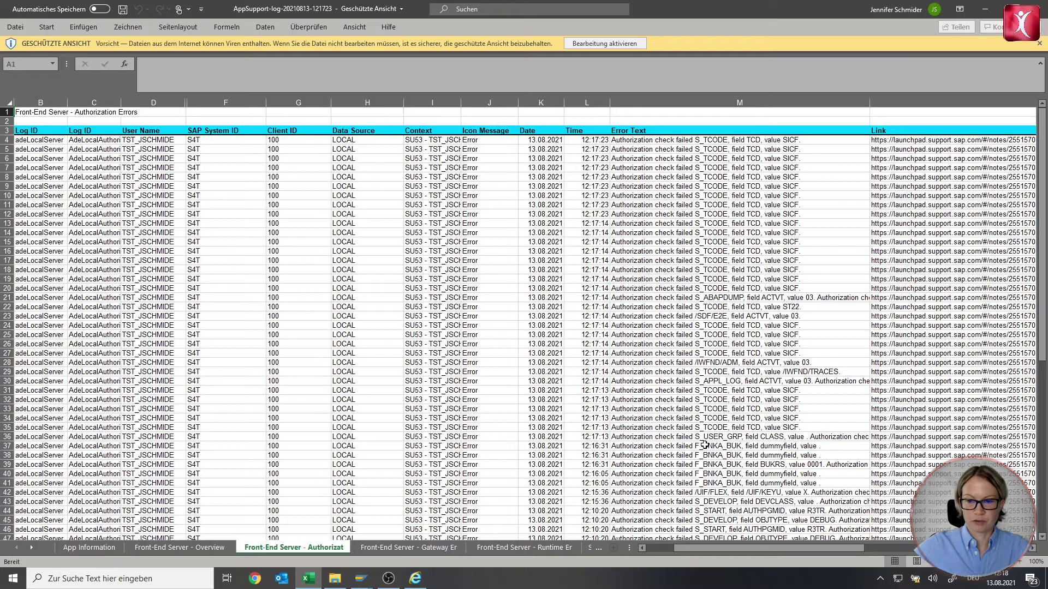
pyautogui.moveTo(696, 466); pyautogui.dragTo(30, 465)
pyautogui.scroll(-3, 682, 401)
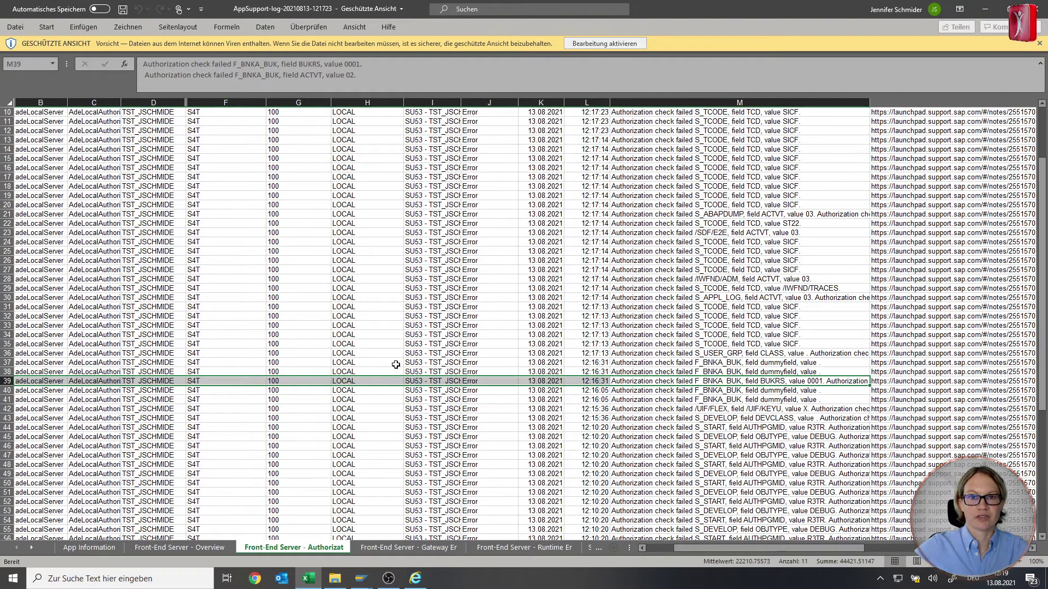
pyautogui.click(197, 548)
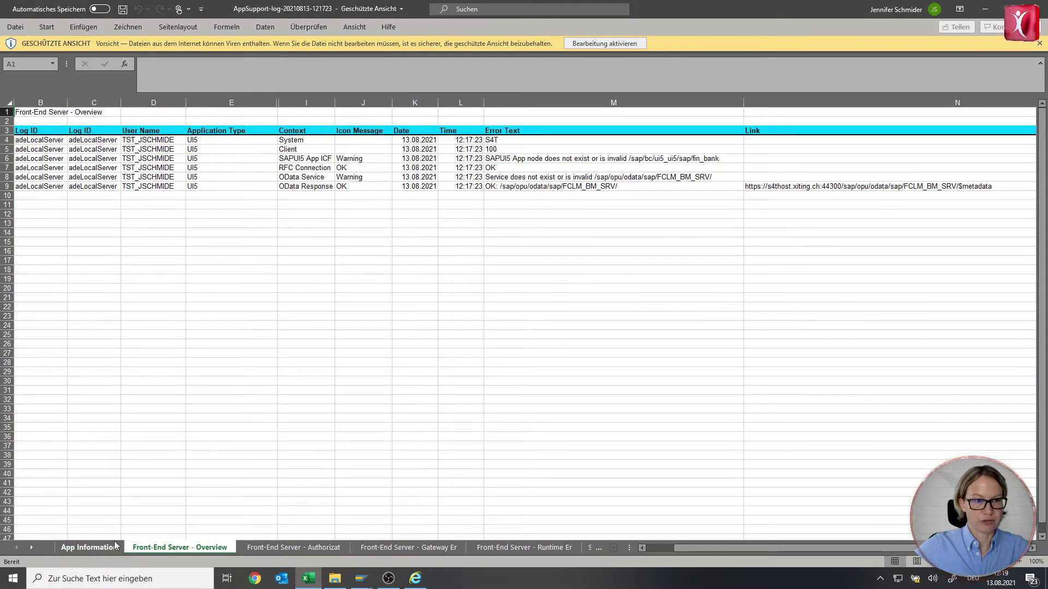